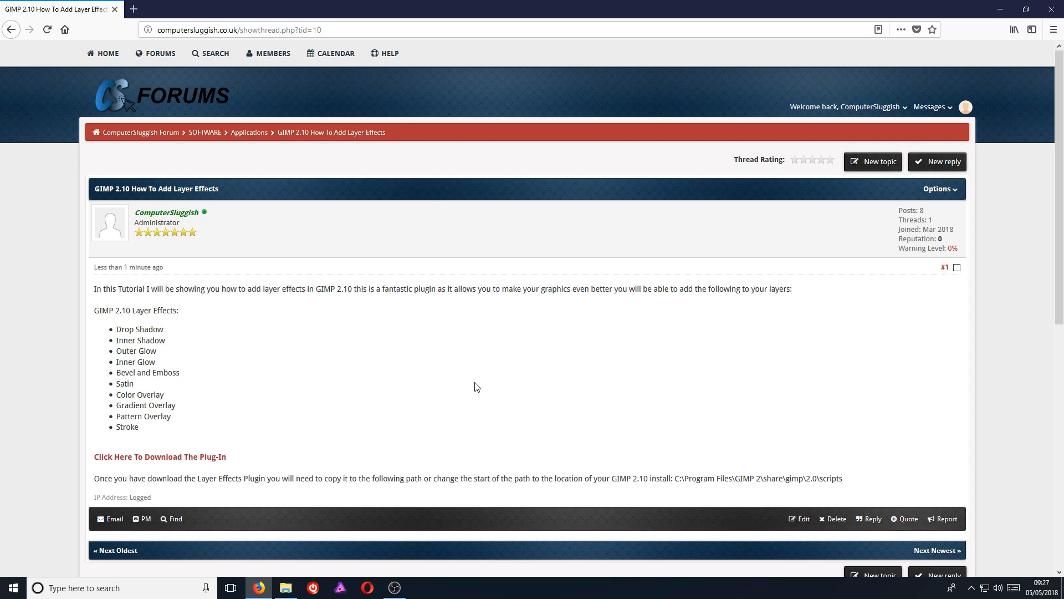
# - Download the Layer Effects plug-in from the forum post and close the leftover blank download page
pyautogui.hotkey('alt', 'Tab')
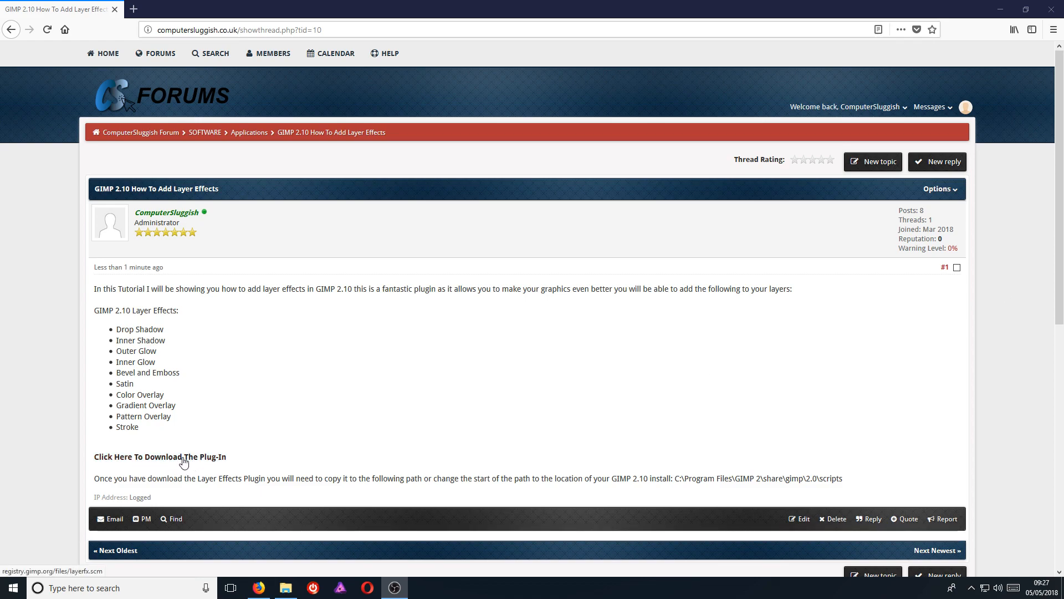
pyautogui.click(208, 458)
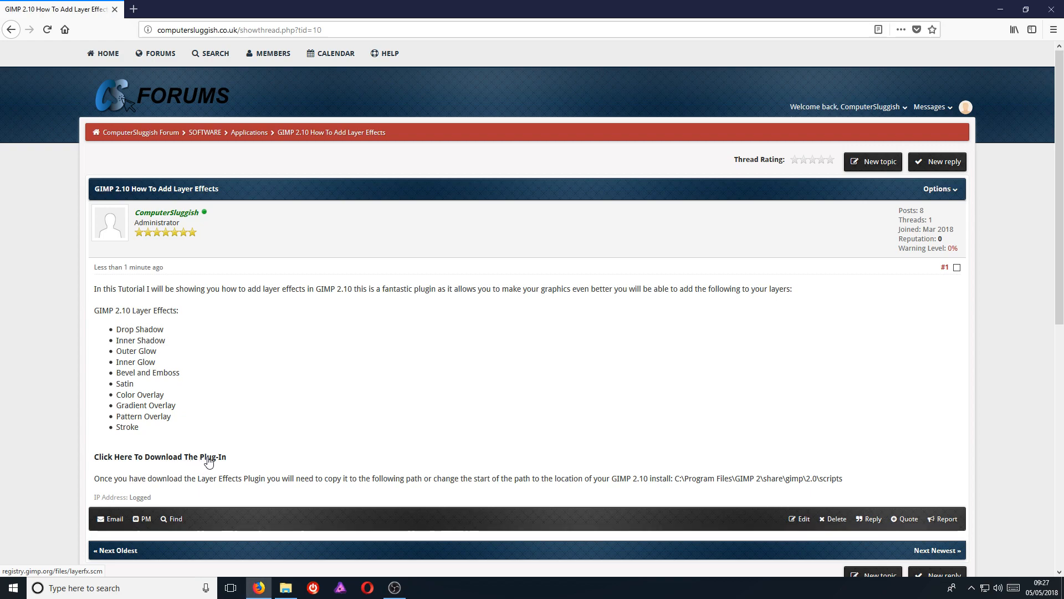
pyautogui.click(577, 356)
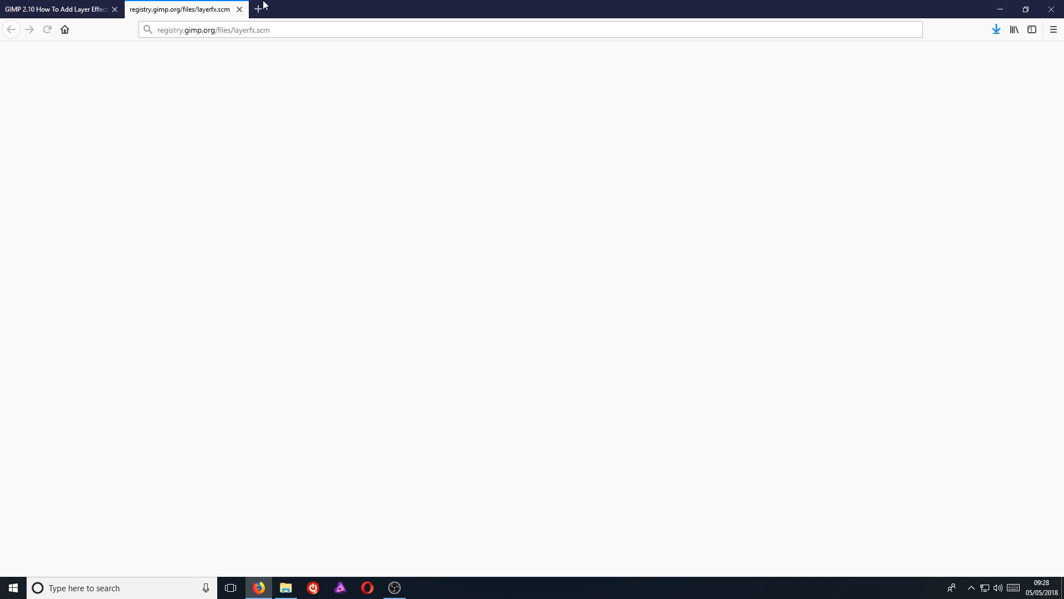
pyautogui.click(239, 9)
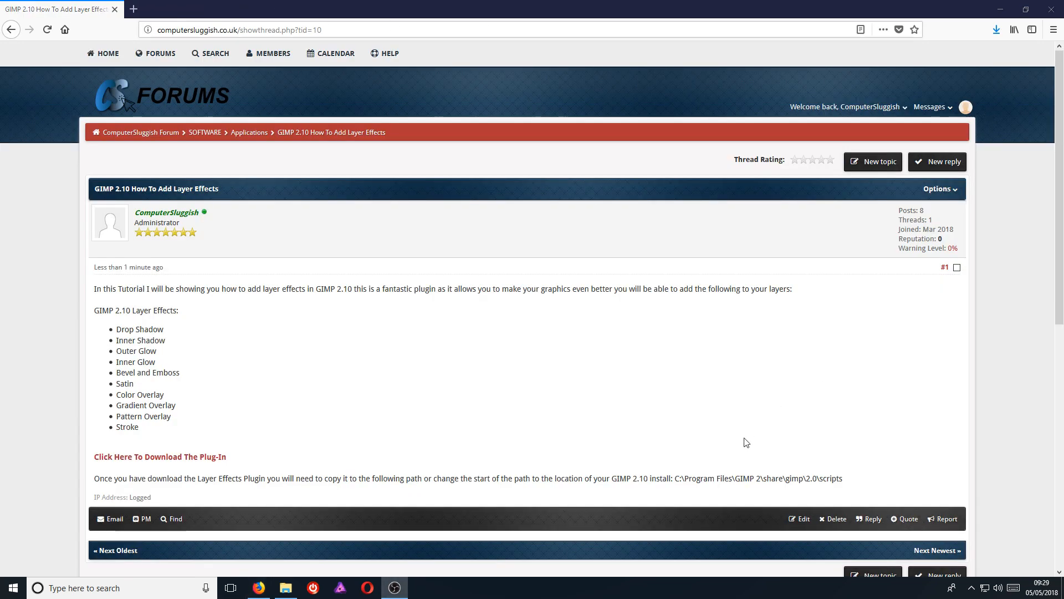
# - Copy the downloaded layerfx(1).scm into C:\Program Files\GIMP 2\share\gimp\2.0\scripts, granting administrator permission
pyautogui.moveTo(673, 479); pyautogui.dragTo(838, 479)
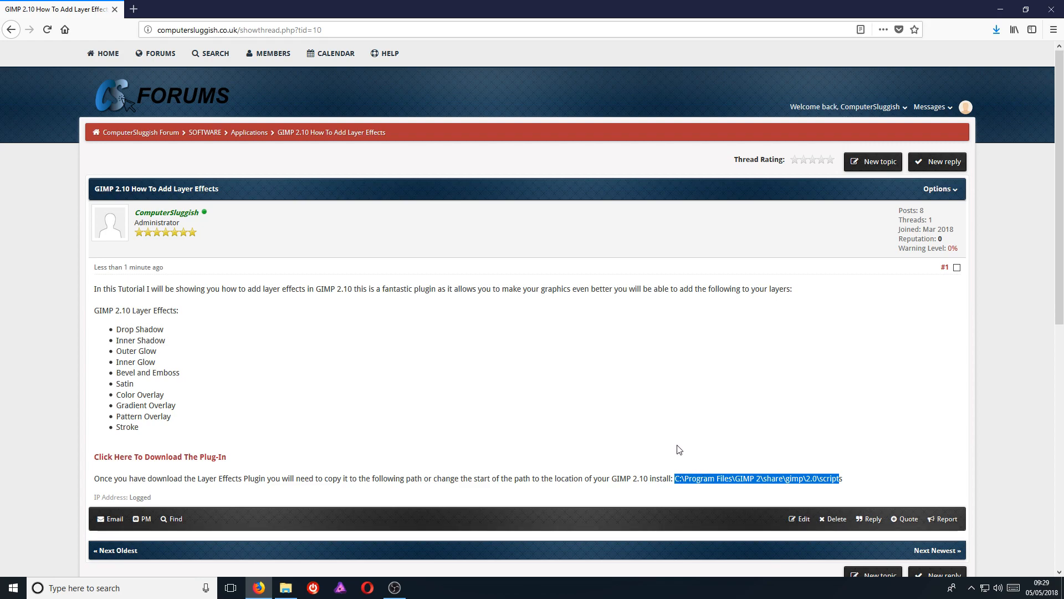
pyautogui.click(285, 588)
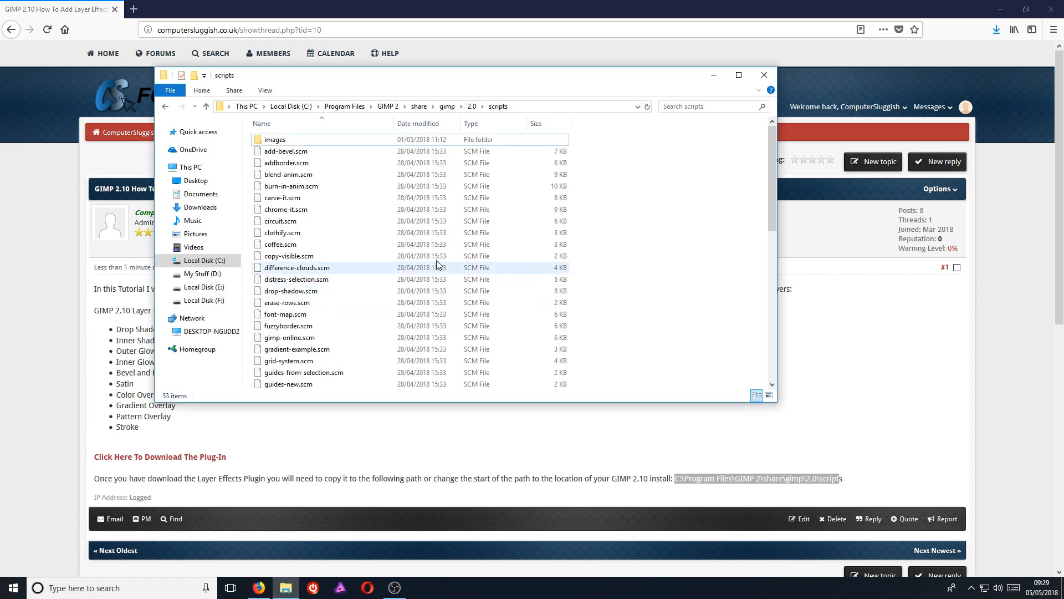
pyautogui.moveTo(634, 173); pyautogui.dragTo(652, 277)
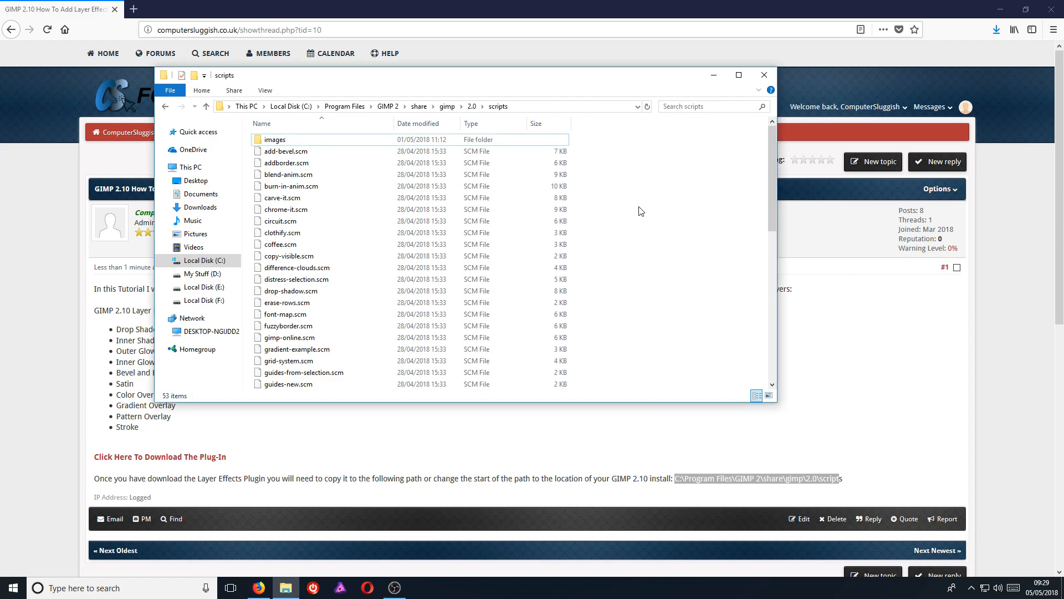
pyautogui.click(991, 28)
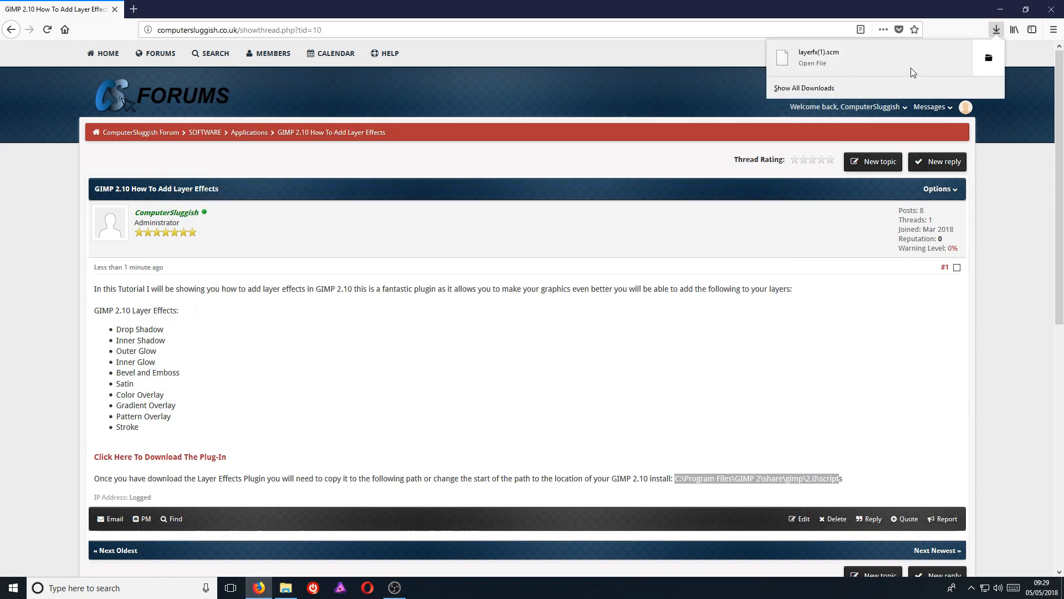
pyautogui.moveTo(820, 55); pyautogui.dragTo(688, 257)
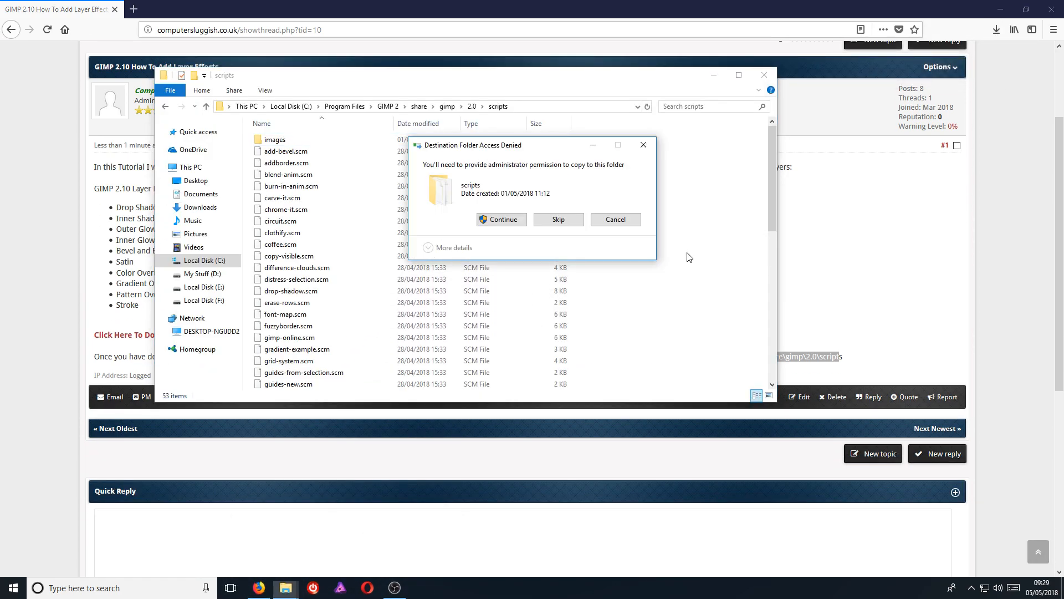
pyautogui.click(501, 220)
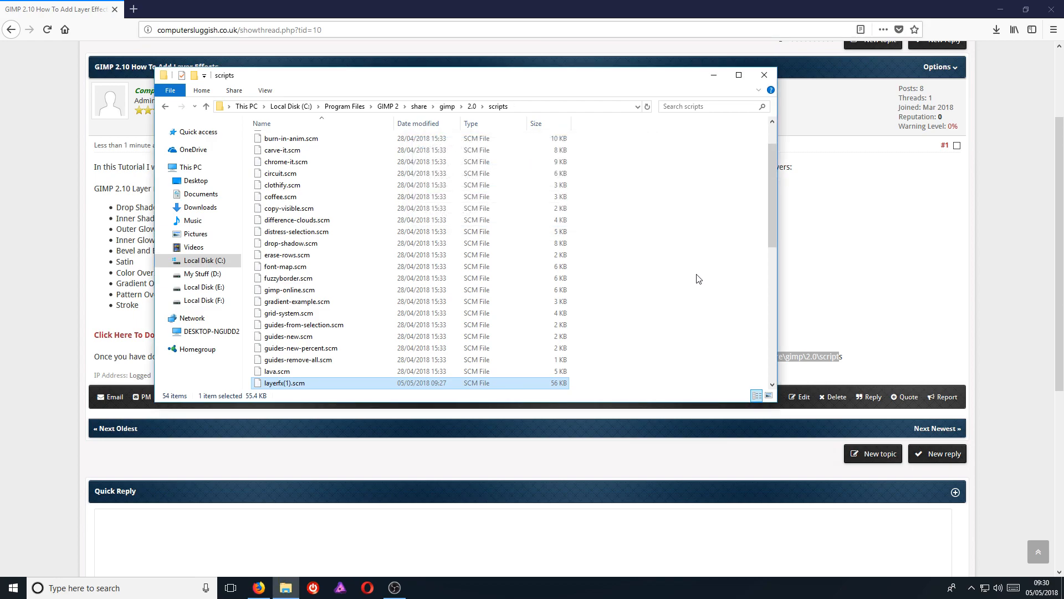
# - Switch to GIMP and check which Layer Effects scripts the plug-in provides
pyautogui.press('super')
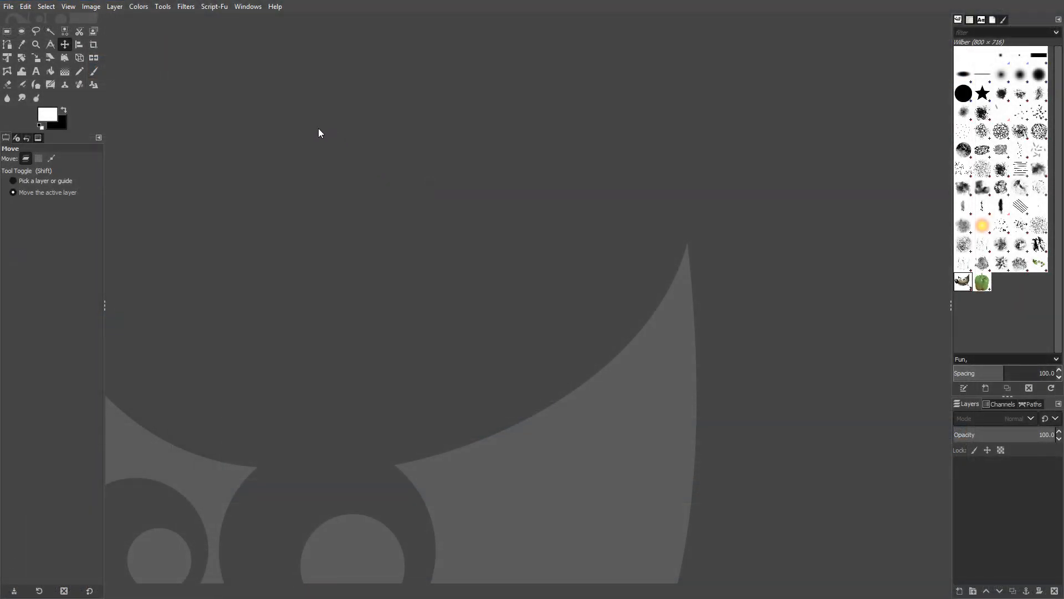
pyautogui.click(210, 8)
pyautogui.moveTo(217, 21)
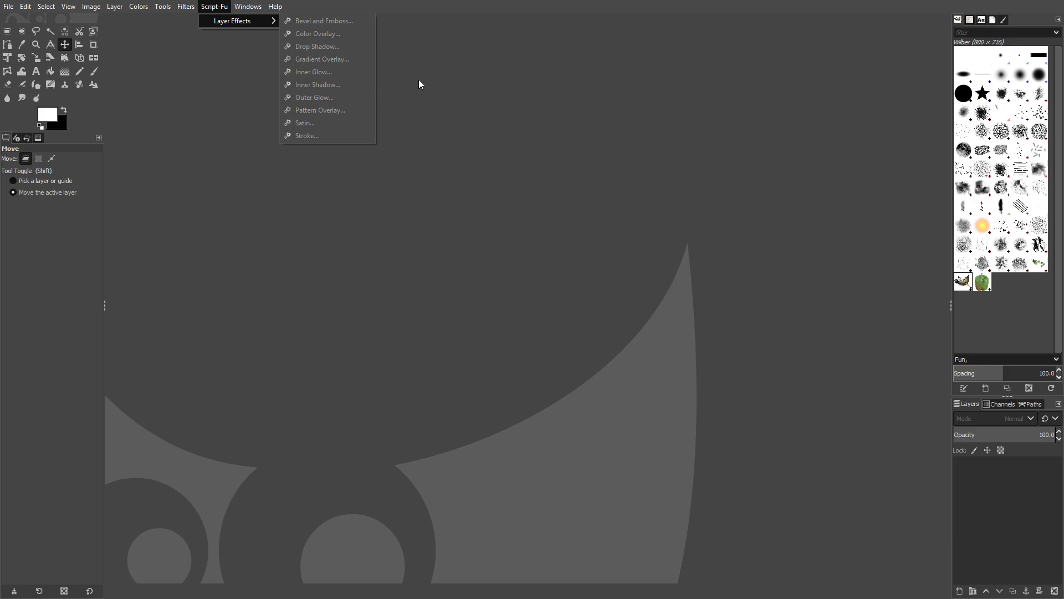
pyautogui.click(516, 10)
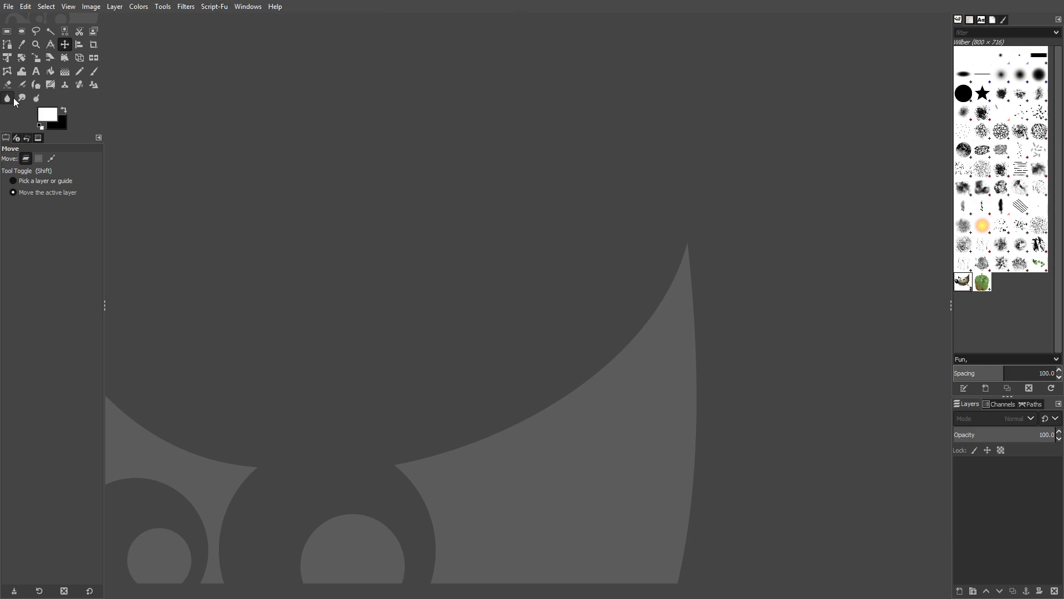
# - Create a new 1920 × 1080 px image filled with white
pyautogui.click(8, 7)
pyautogui.click(7, 7)
pyautogui.click(5, 9)
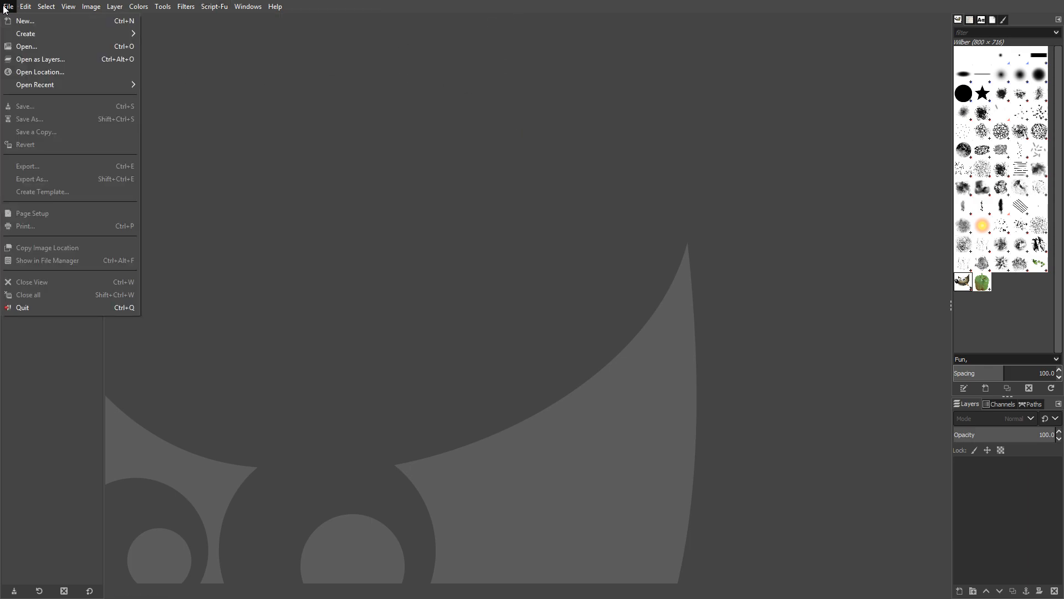
pyautogui.click(29, 21)
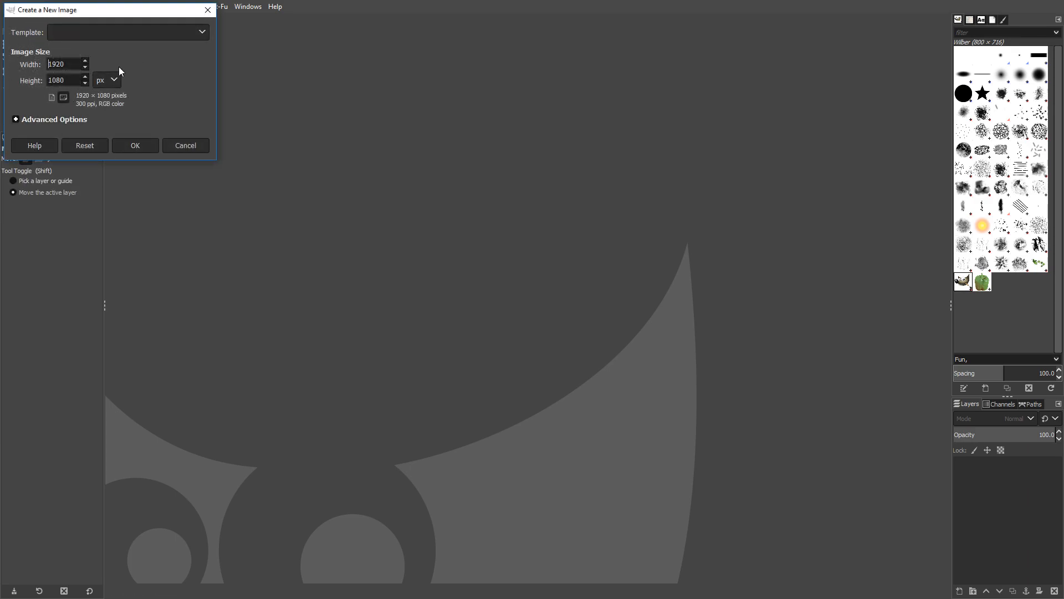
pyautogui.click(32, 120)
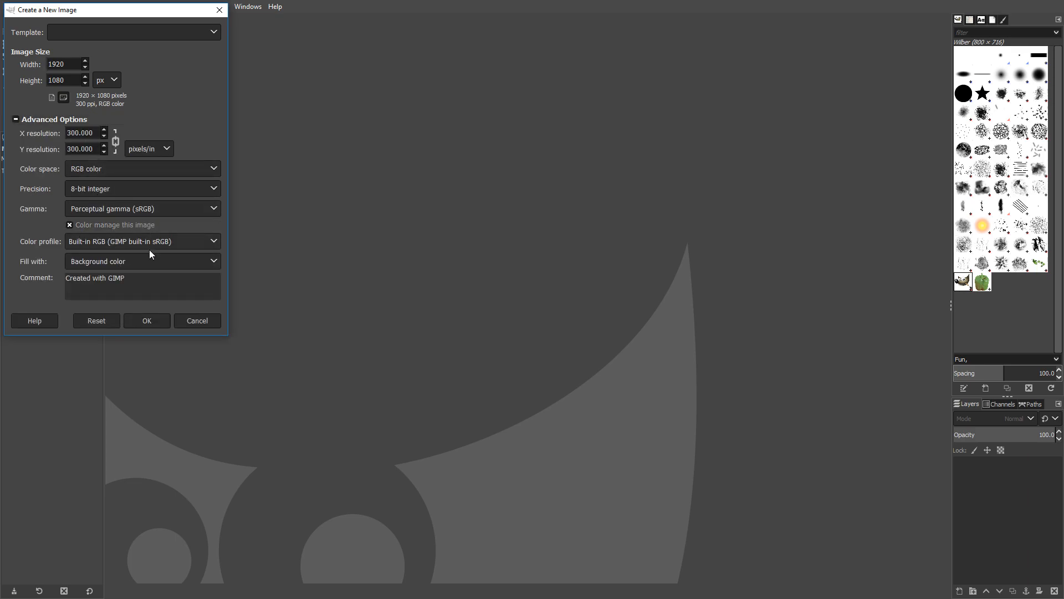
pyautogui.click(159, 262)
pyautogui.click(122, 280)
pyautogui.click(147, 320)
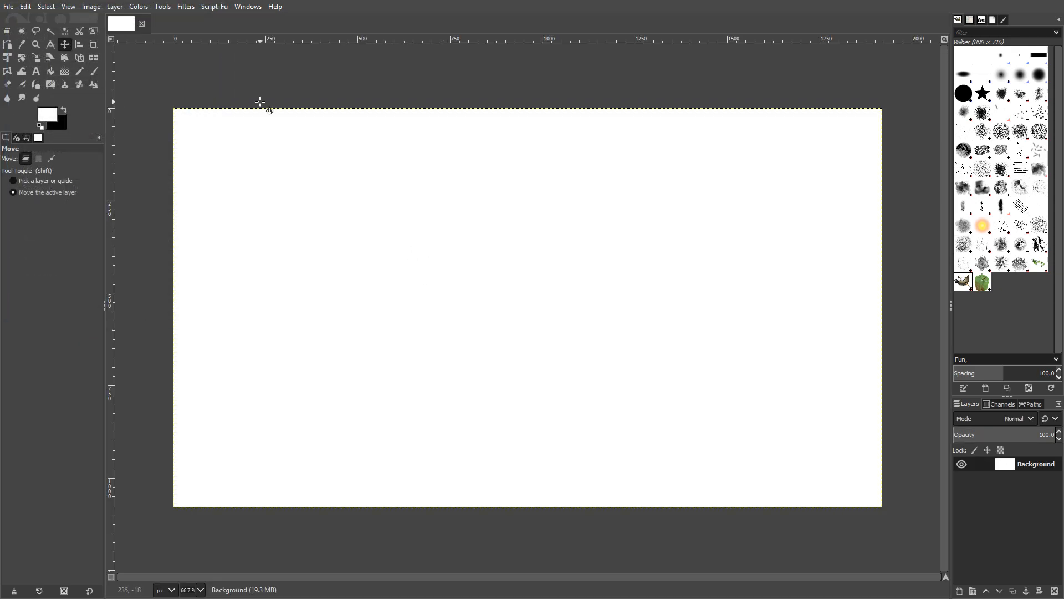
# - Add a transparent layer and stamp the Wilber brush once near the canvas centre at a size of about 1014
pyautogui.click(962, 592)
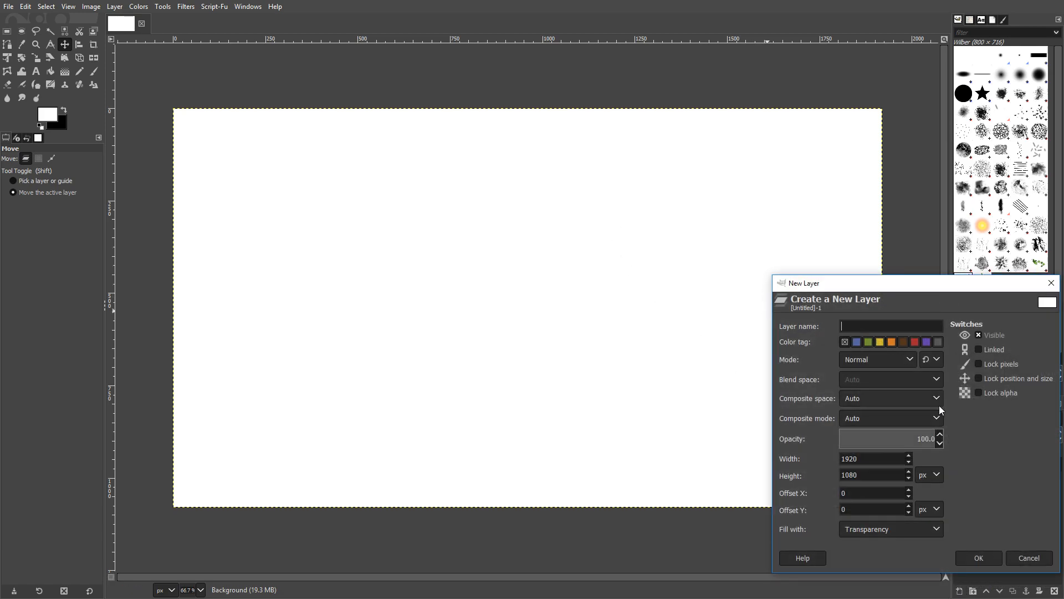
pyautogui.click(976, 560)
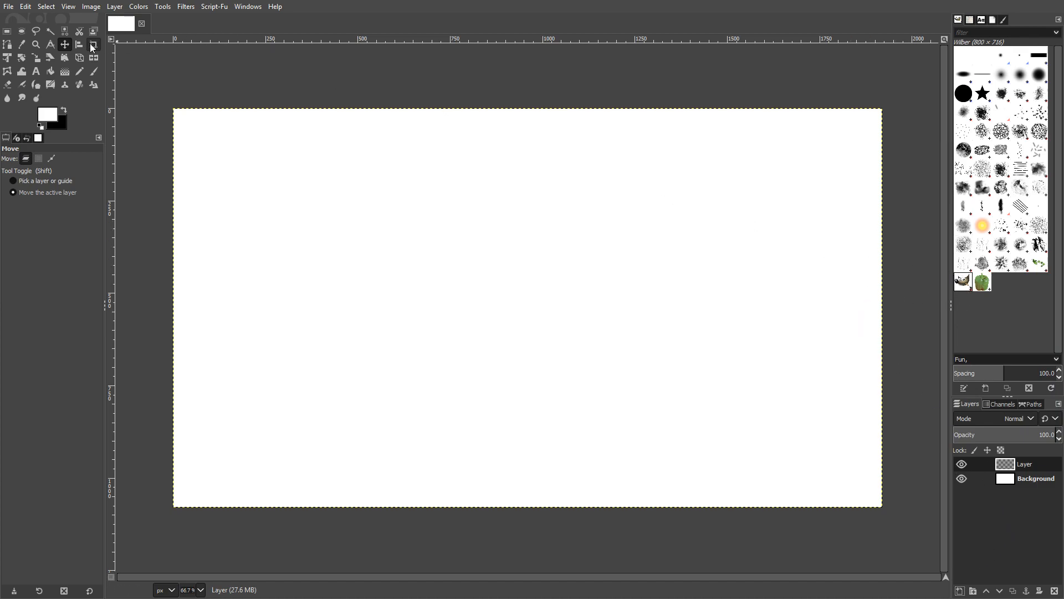
pyautogui.click(94, 71)
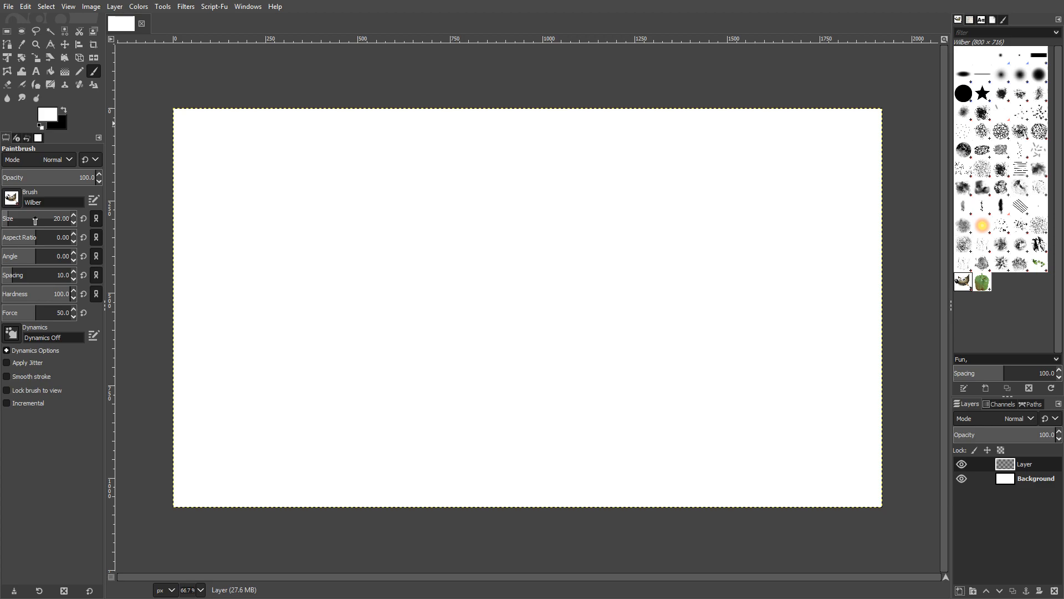
pyautogui.moveTo(50, 218); pyautogui.dragTo(71, 219)
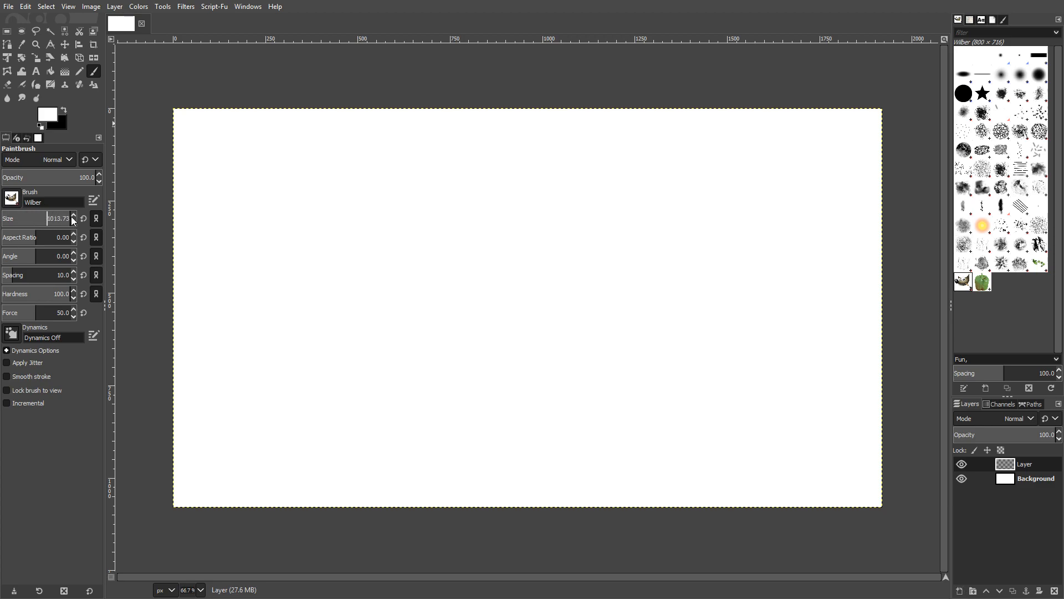
pyautogui.click(490, 291)
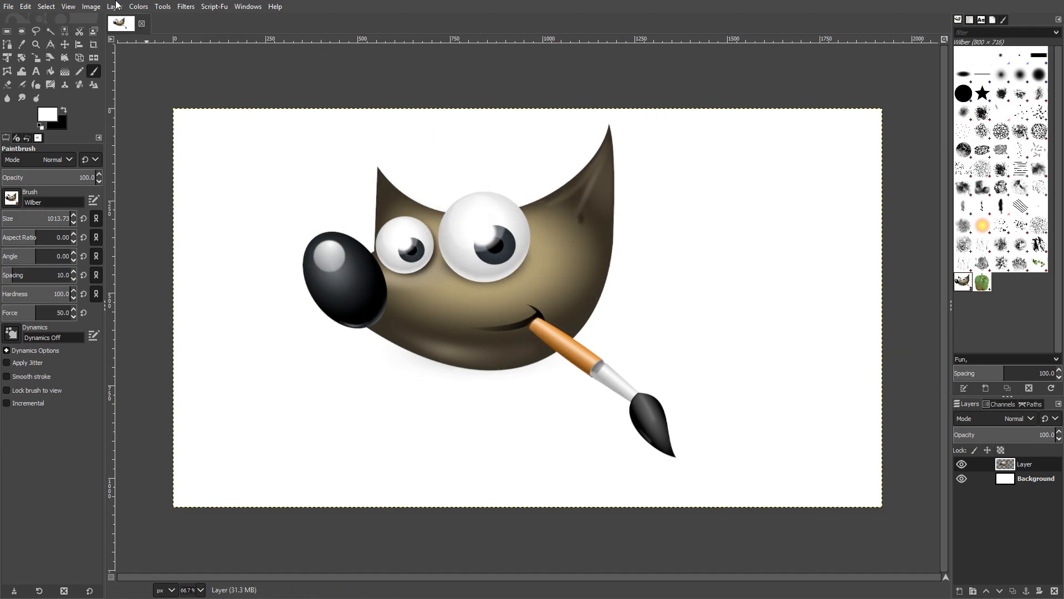
pyautogui.click(67, 43)
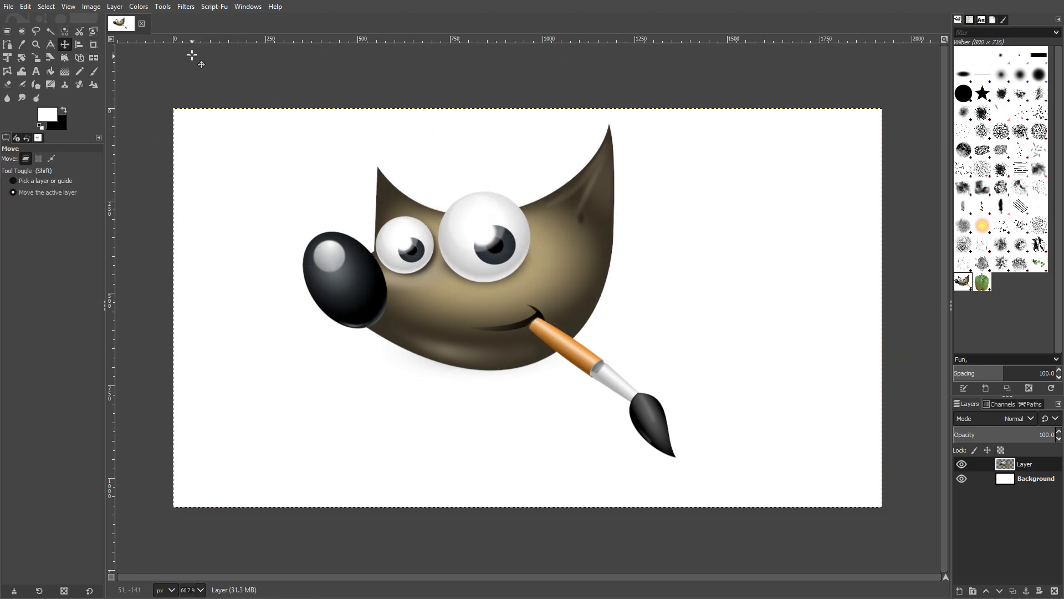
# - Apply a Drop Shadow layer effect to the Wilber layer with noise 21.4 and spread 41
pyautogui.click(215, 7)
pyautogui.moveTo(218, 18)
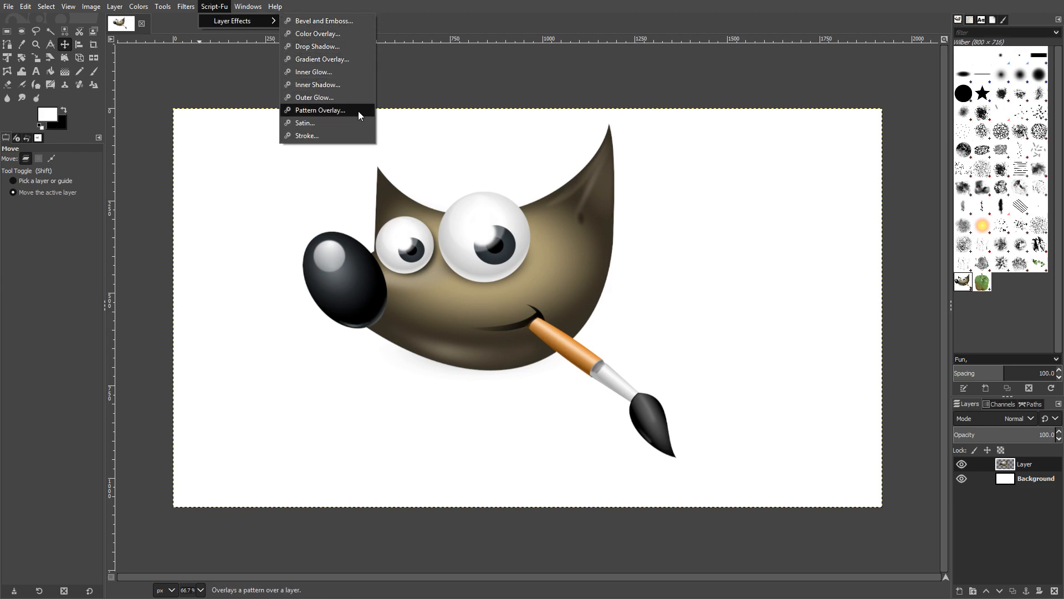
pyautogui.click(343, 47)
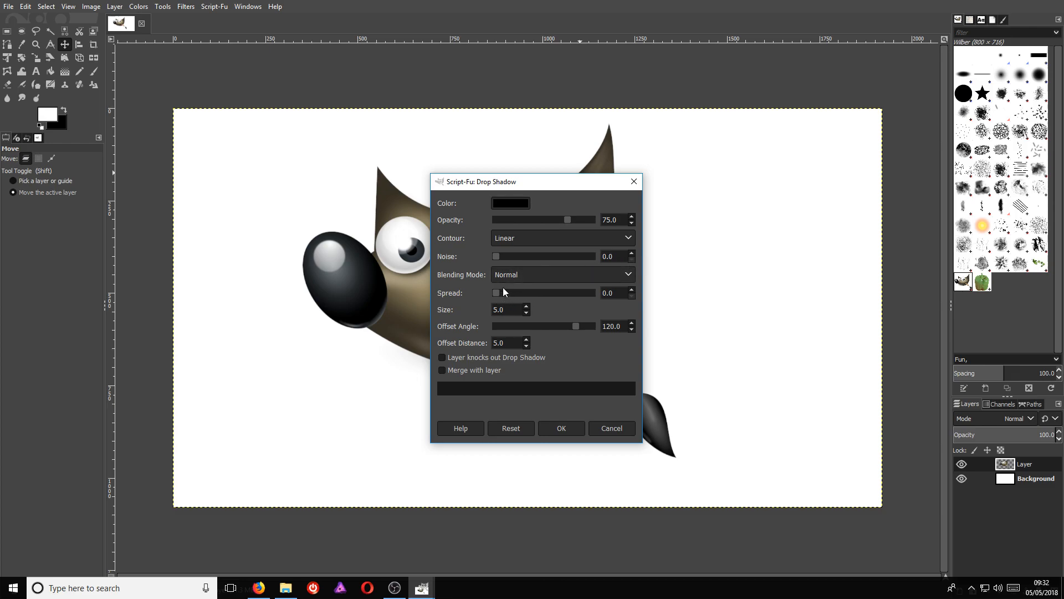
pyautogui.moveTo(497, 293); pyautogui.dragTo(520, 294)
pyautogui.moveTo(496, 258); pyautogui.dragTo(517, 260)
pyautogui.moveTo(580, 182); pyautogui.dragTo(810, 133)
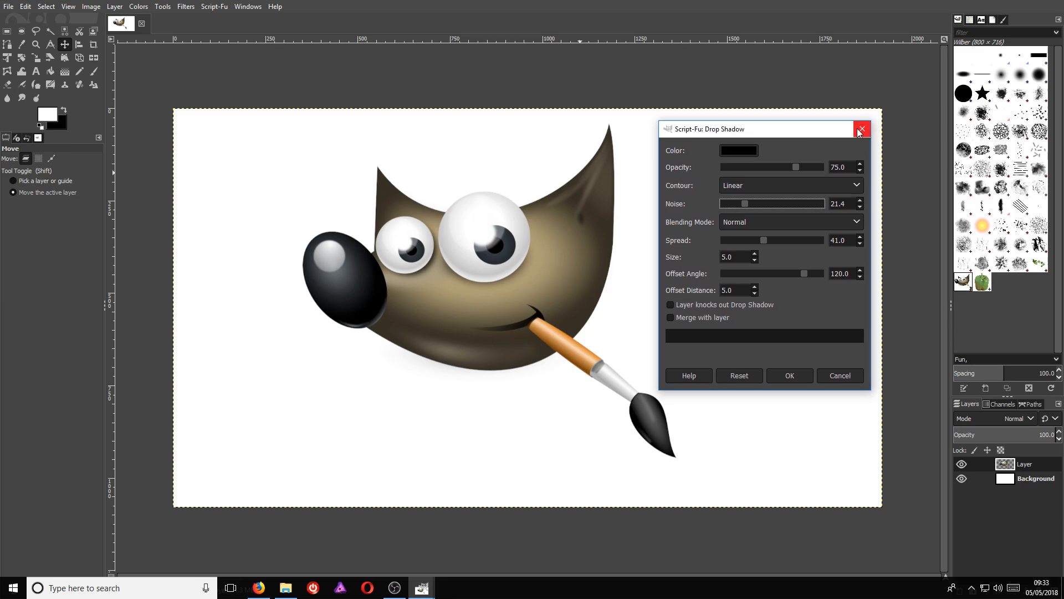
pyautogui.click(789, 377)
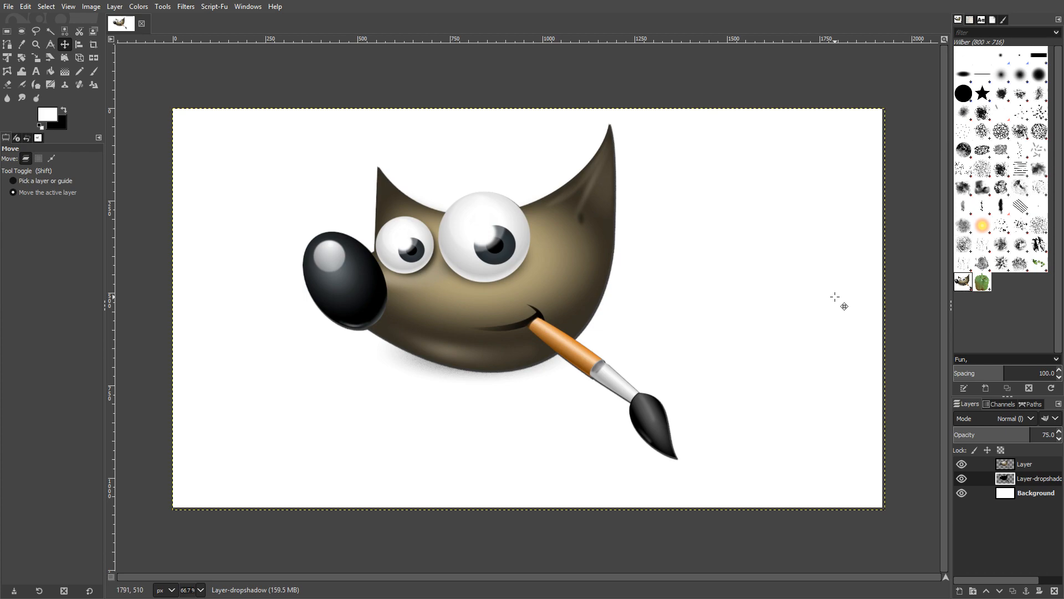
# - Delete the drop shadow layer and make the Wilber layer active again
pyautogui.rightClick(1027, 482)
pyautogui.click(979, 237)
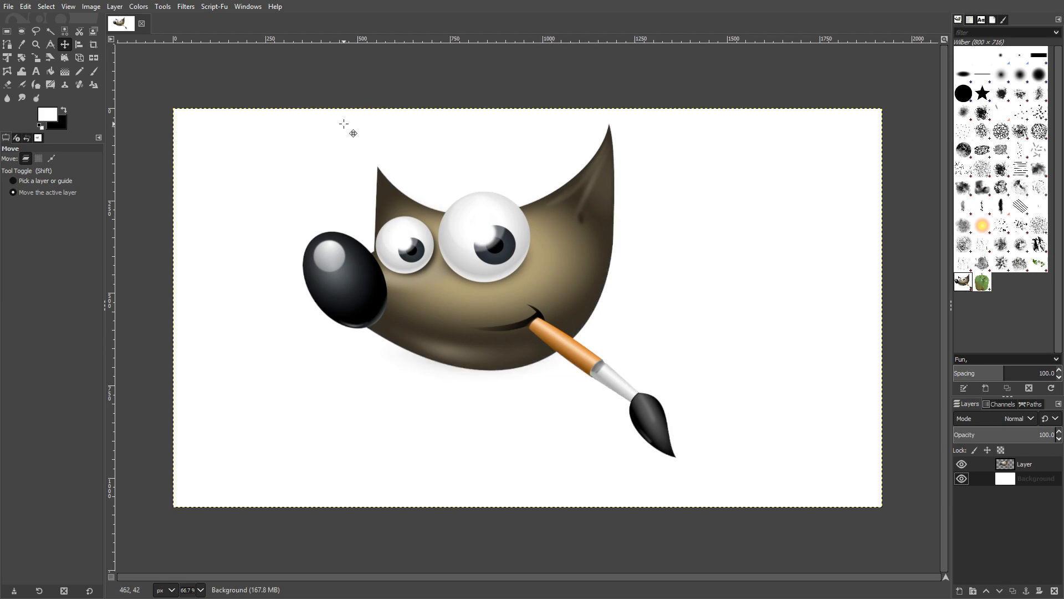
pyautogui.click(1042, 464)
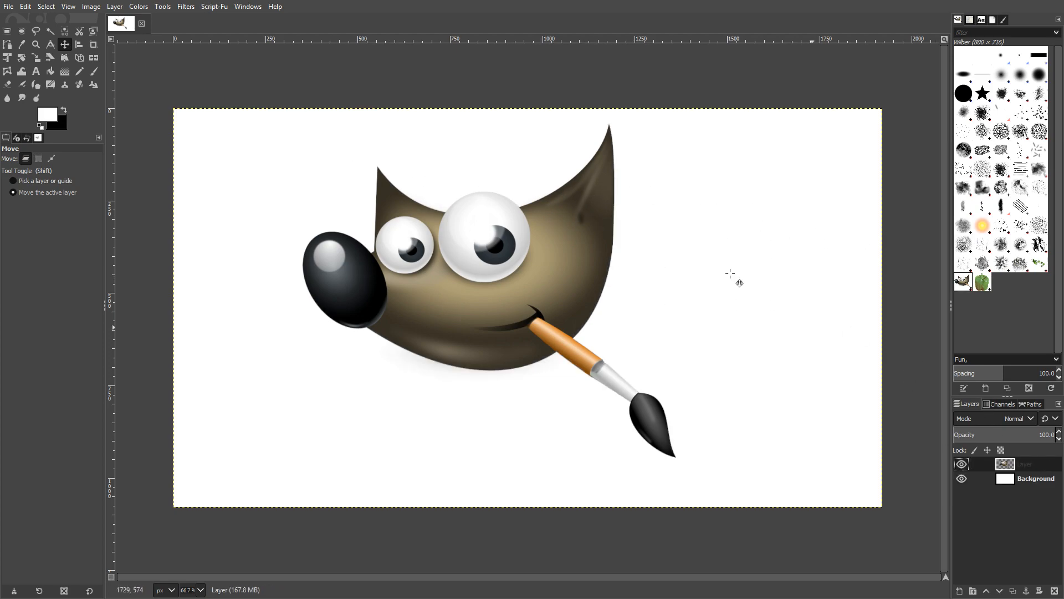
# - Apply a Stroke layer effect to the Wilber layer with size 10 and red colour ff0000
pyautogui.click(225, 9)
pyautogui.moveTo(226, 21)
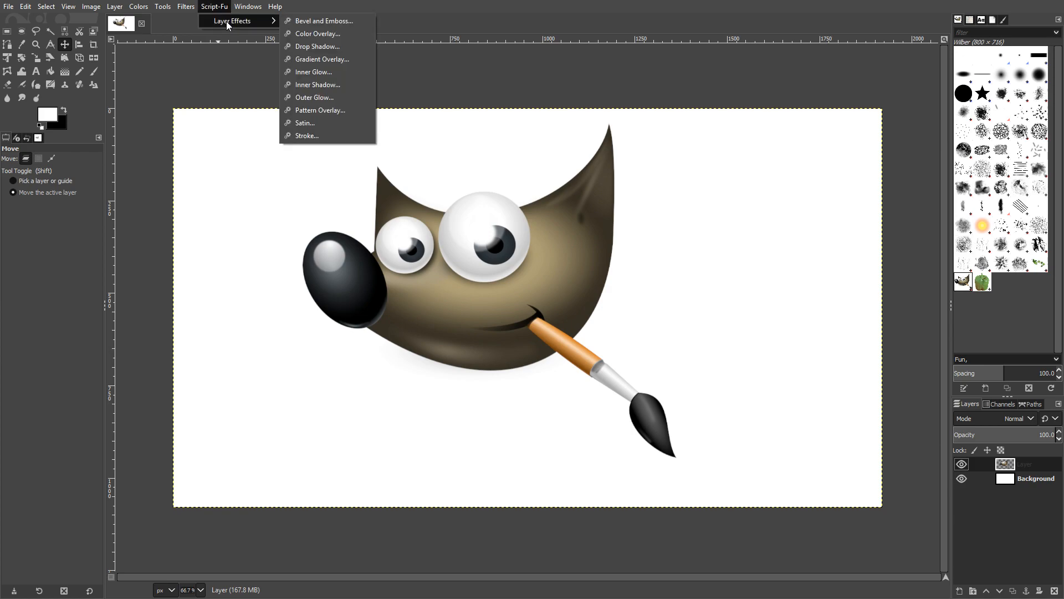
pyautogui.click(338, 135)
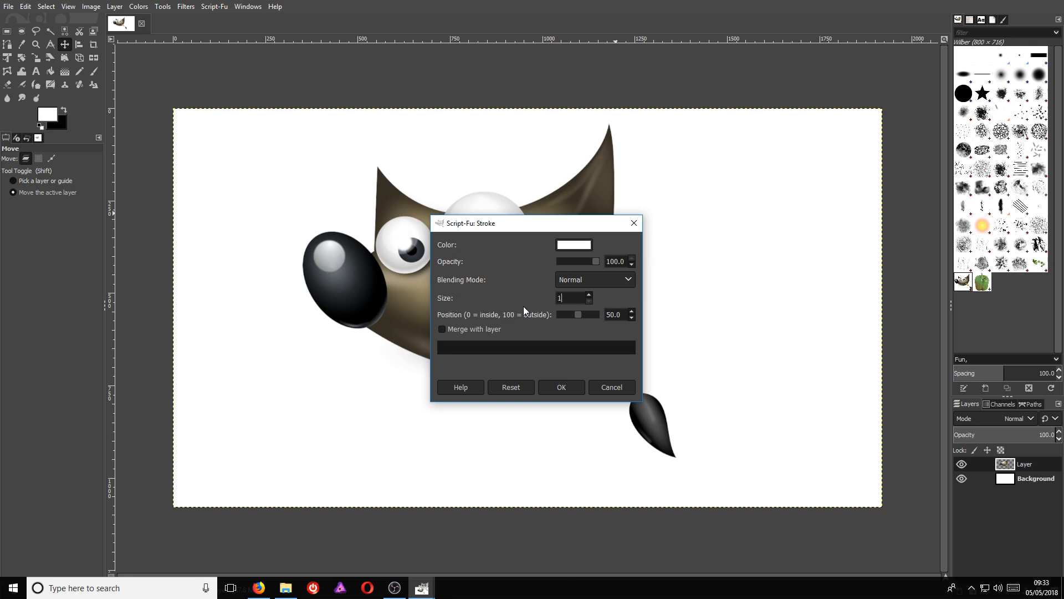
pyautogui.click(589, 295)
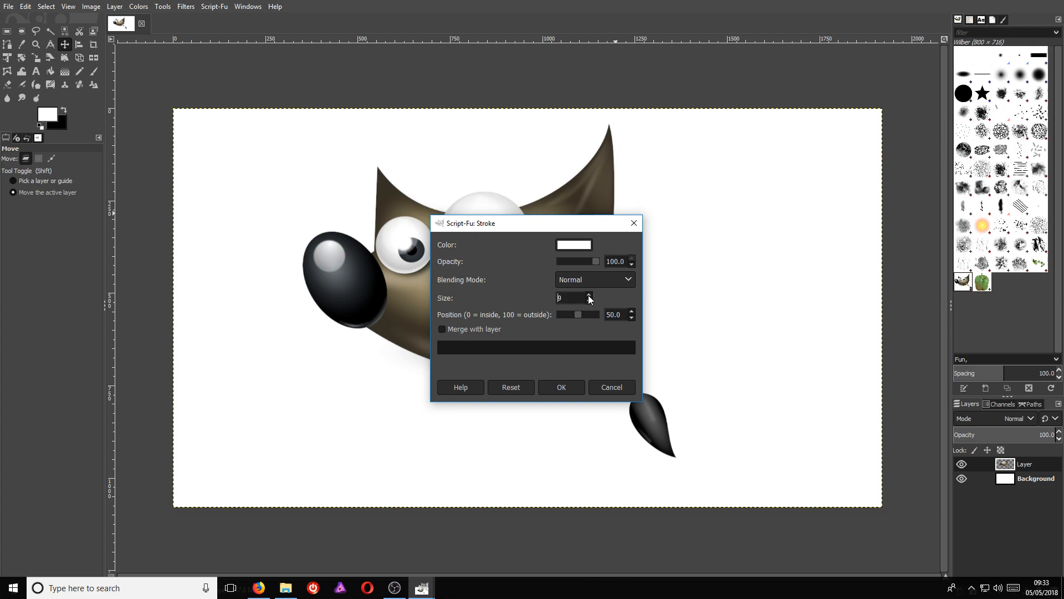
pyautogui.click(582, 245)
pyautogui.click(522, 271)
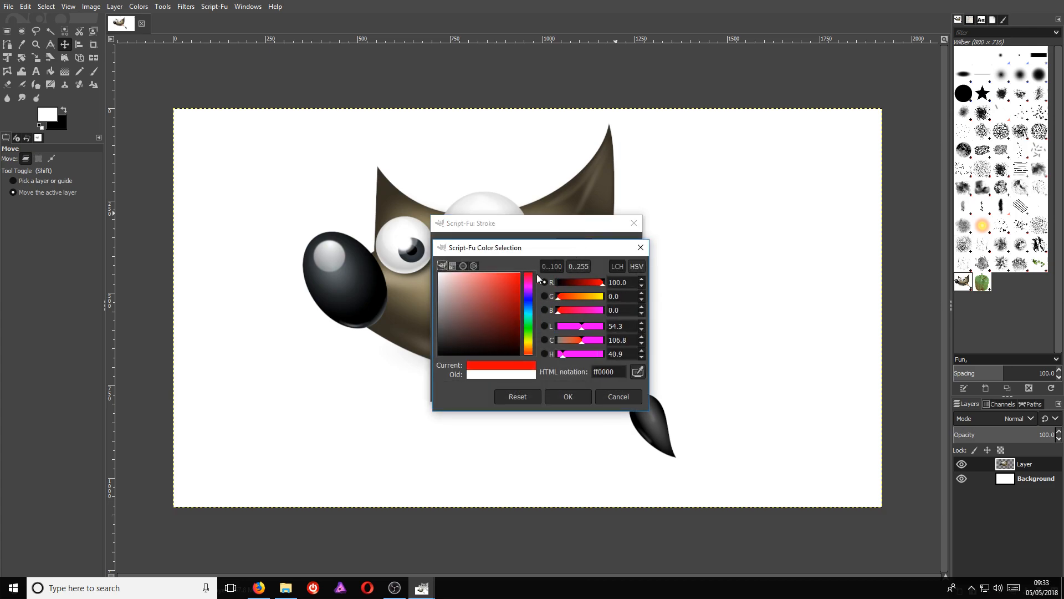
pyautogui.click(569, 396)
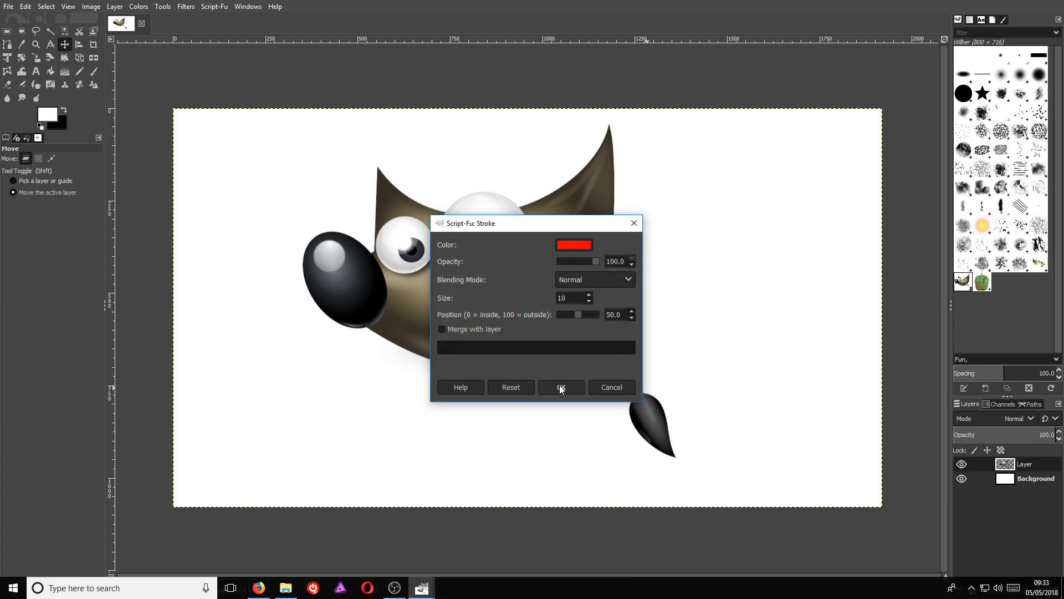
pyautogui.click(561, 387)
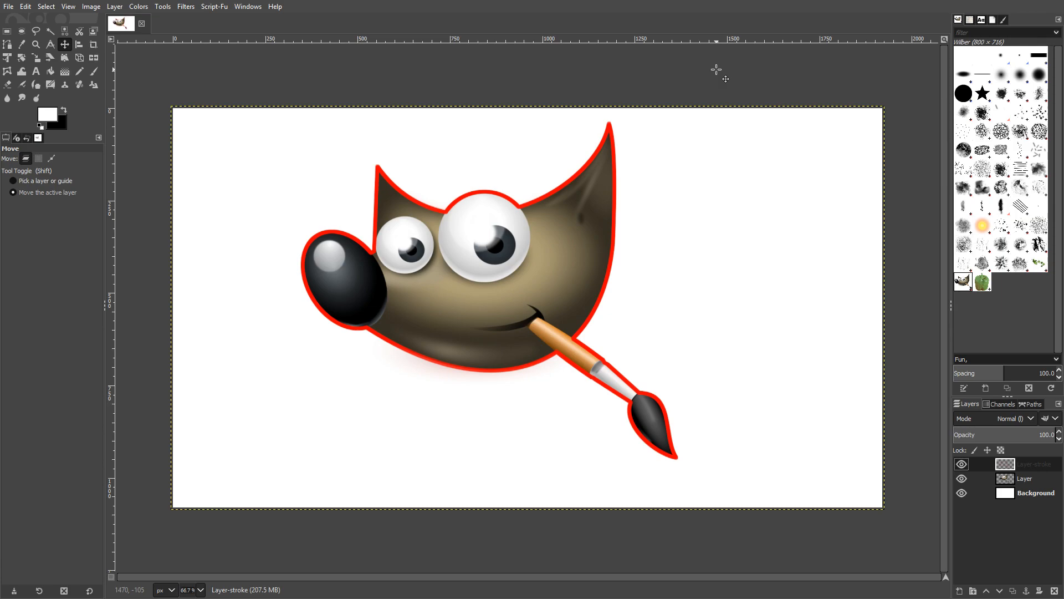
# - Hide the stroke layer and apply an Inner Glow effect to the Wilber layer with increased noise, choke and size
pyautogui.click(963, 465)
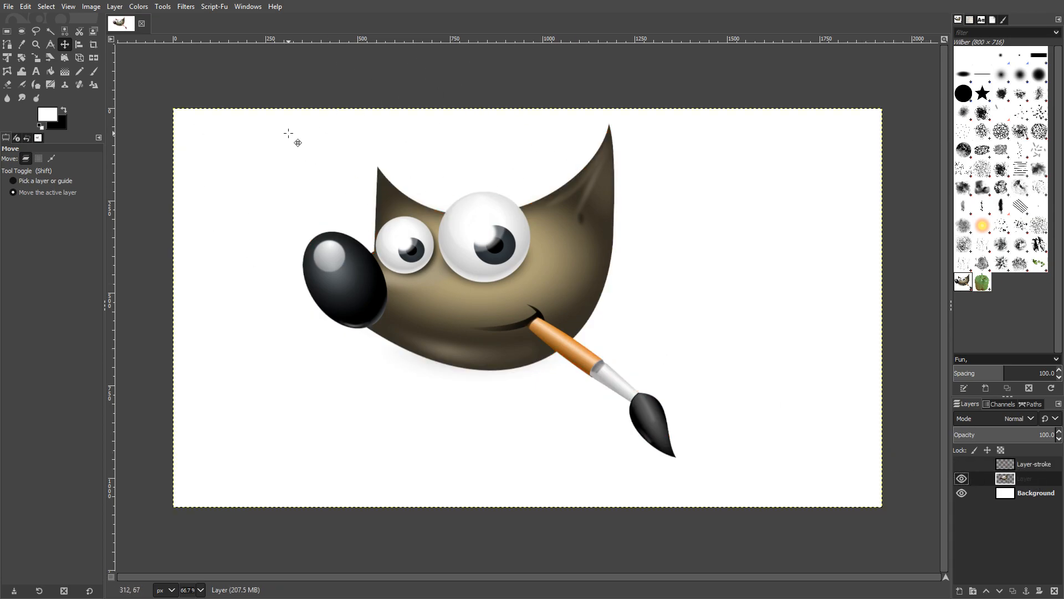
pyautogui.click(214, 7)
pyautogui.moveTo(223, 21)
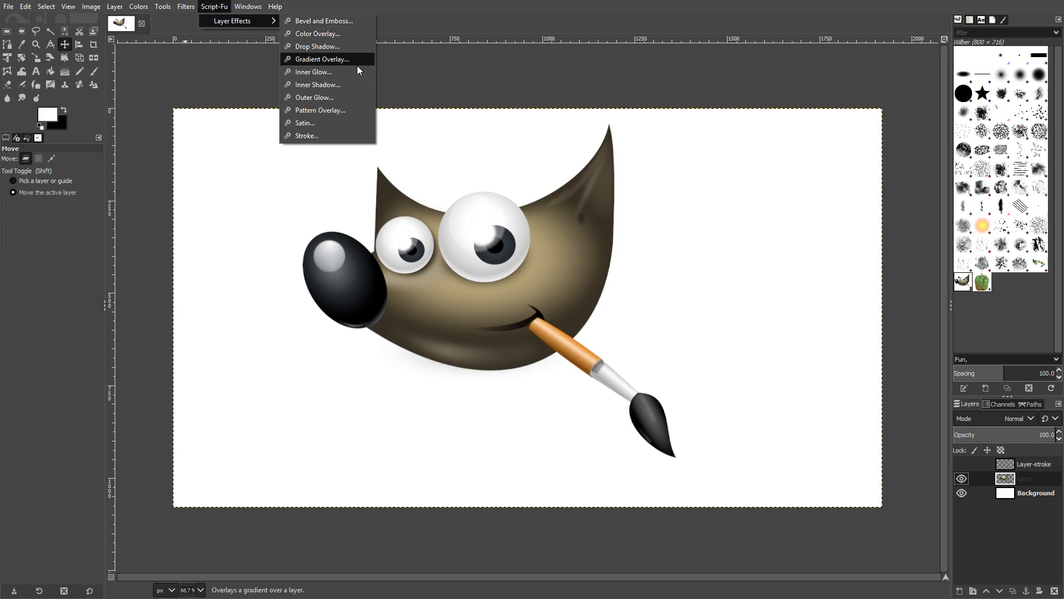
pyautogui.click(341, 72)
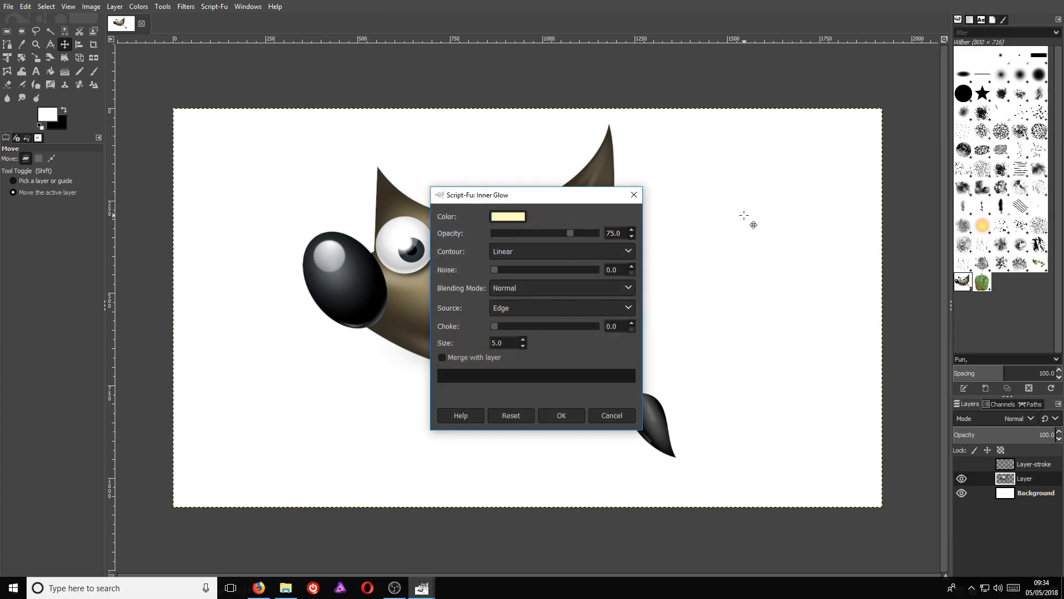
pyautogui.moveTo(501, 195); pyautogui.dragTo(719, 159)
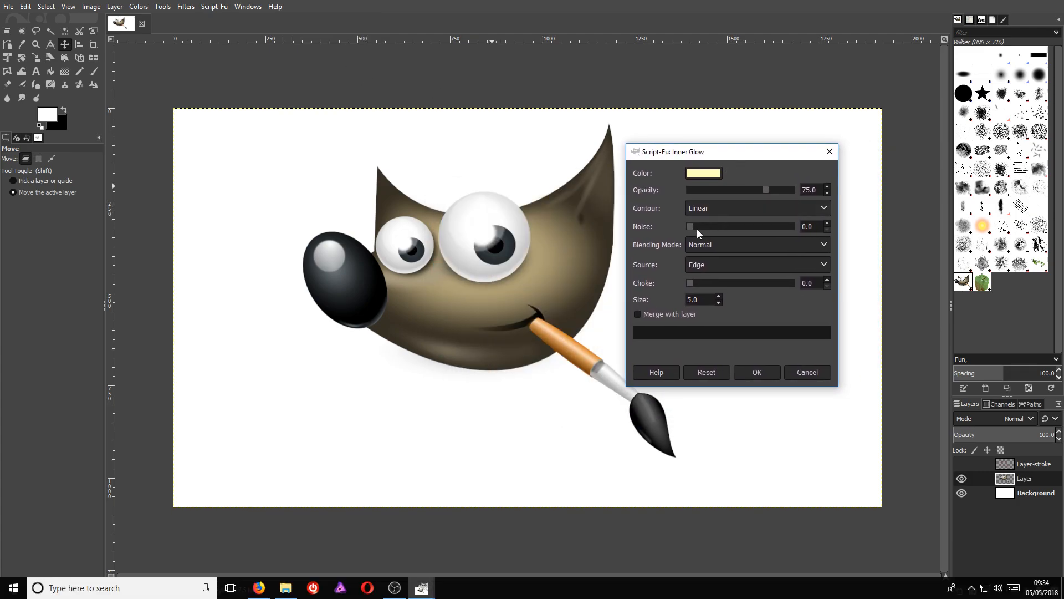
pyautogui.moveTo(691, 283); pyautogui.dragTo(698, 283)
pyautogui.moveTo(691, 225); pyautogui.dragTo(703, 228)
pyautogui.click(703, 299)
pyautogui.click(757, 372)
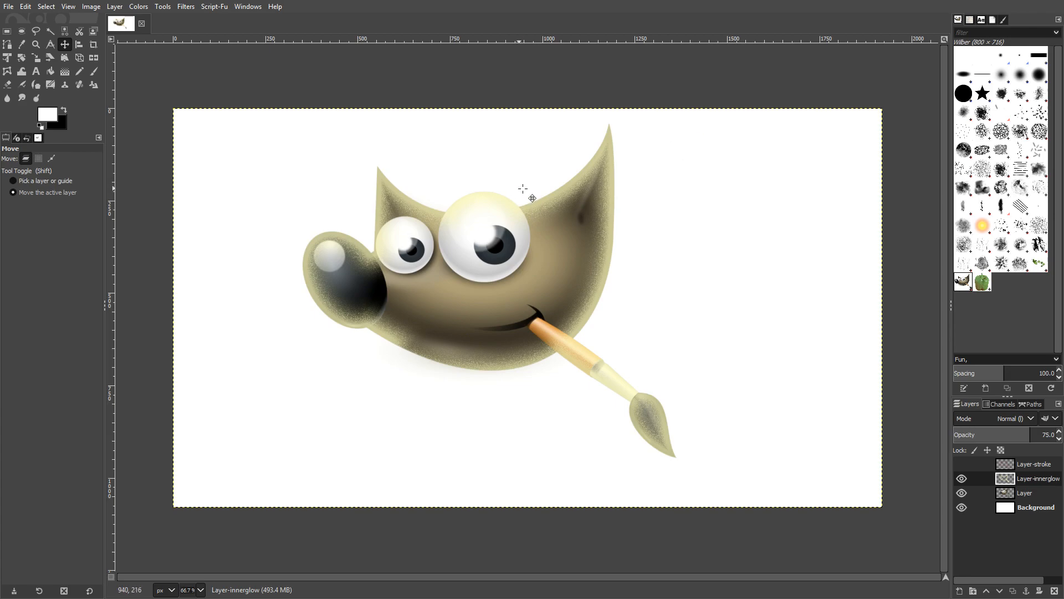
# - Hide the inner glow layer and apply a Color Overlay effect in blue 0000ff to the Wilber layer
pyautogui.click(962, 479)
pyautogui.click(1024, 495)
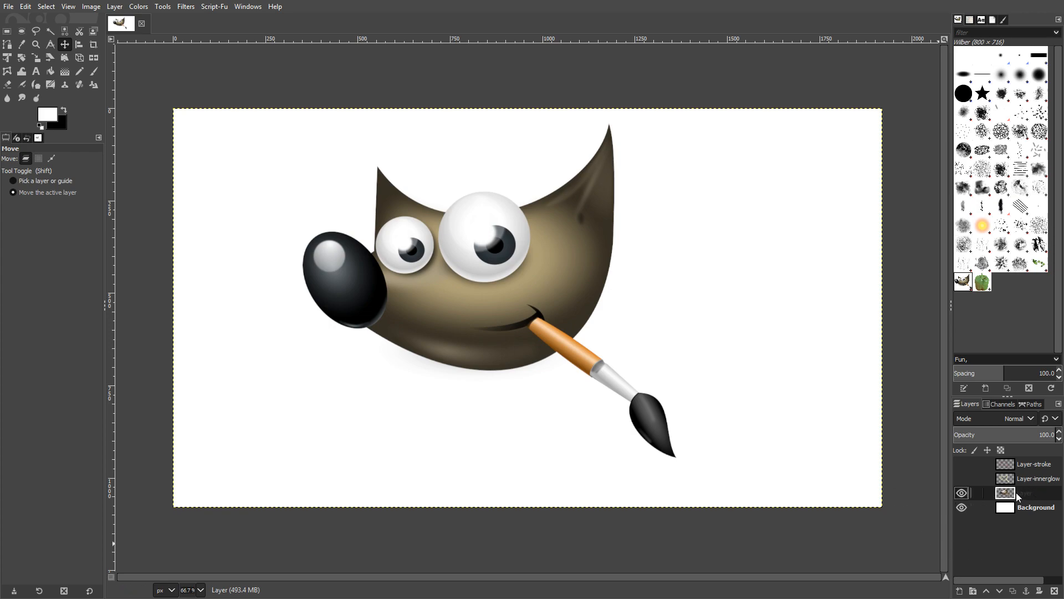
pyautogui.click(213, 7)
pyautogui.moveTo(263, 24)
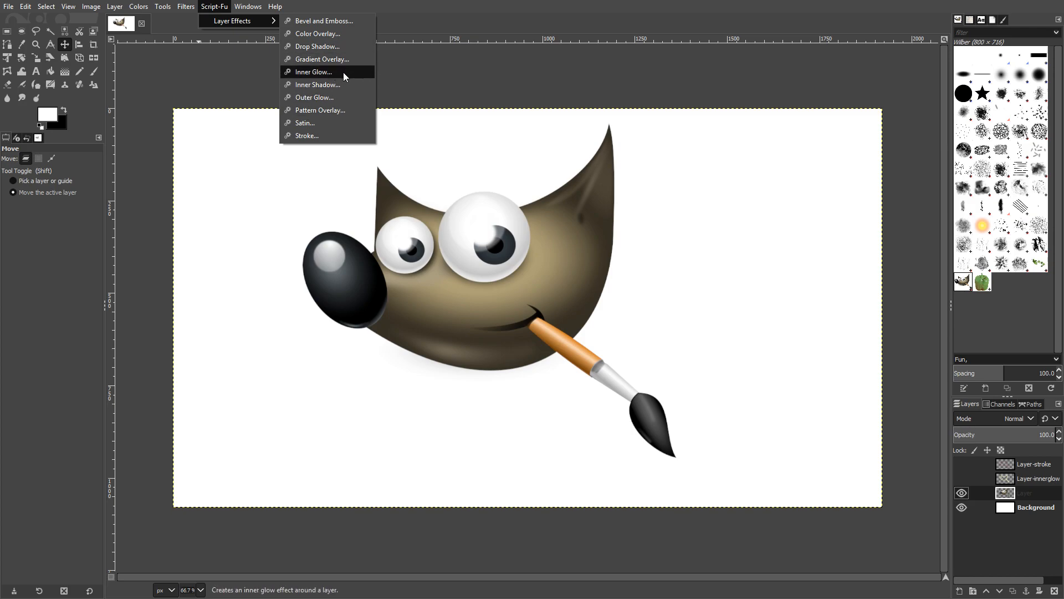
pyautogui.click(349, 35)
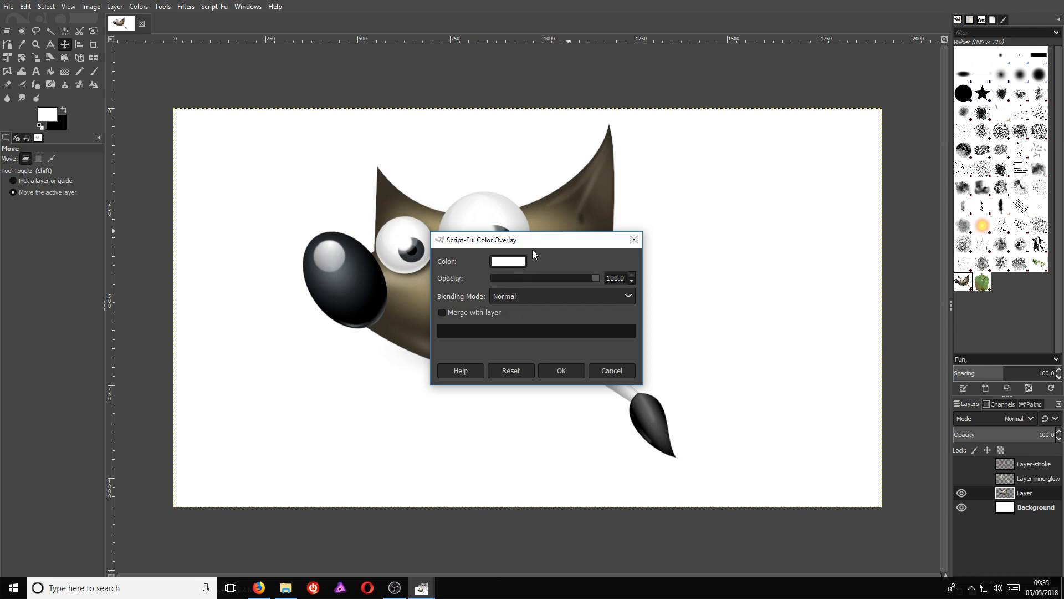
pyautogui.click(723, 245)
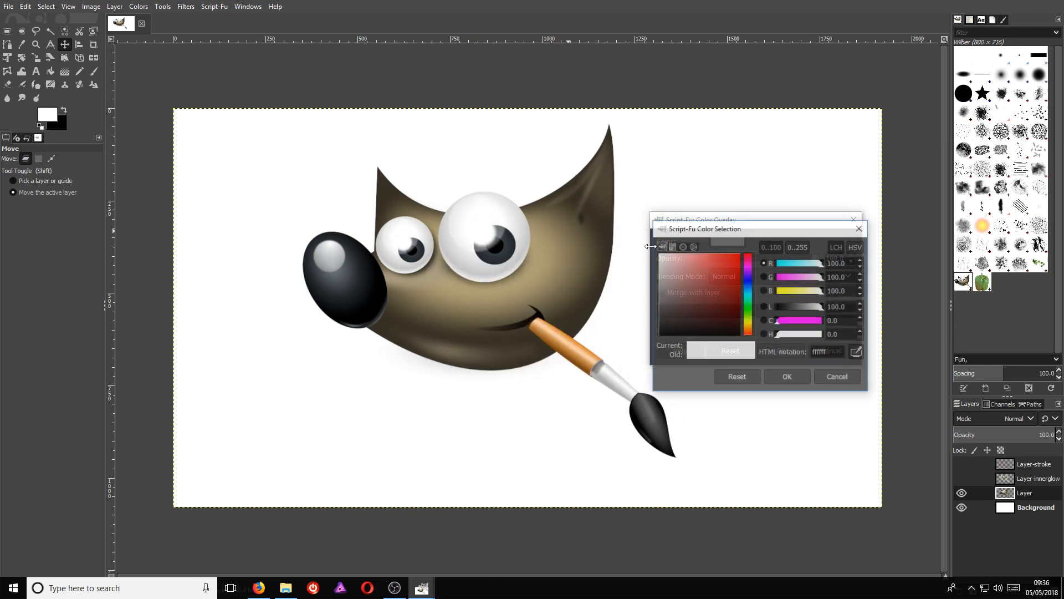
pyautogui.click(747, 281)
pyautogui.moveTo(717, 285); pyautogui.dragTo(750, 248)
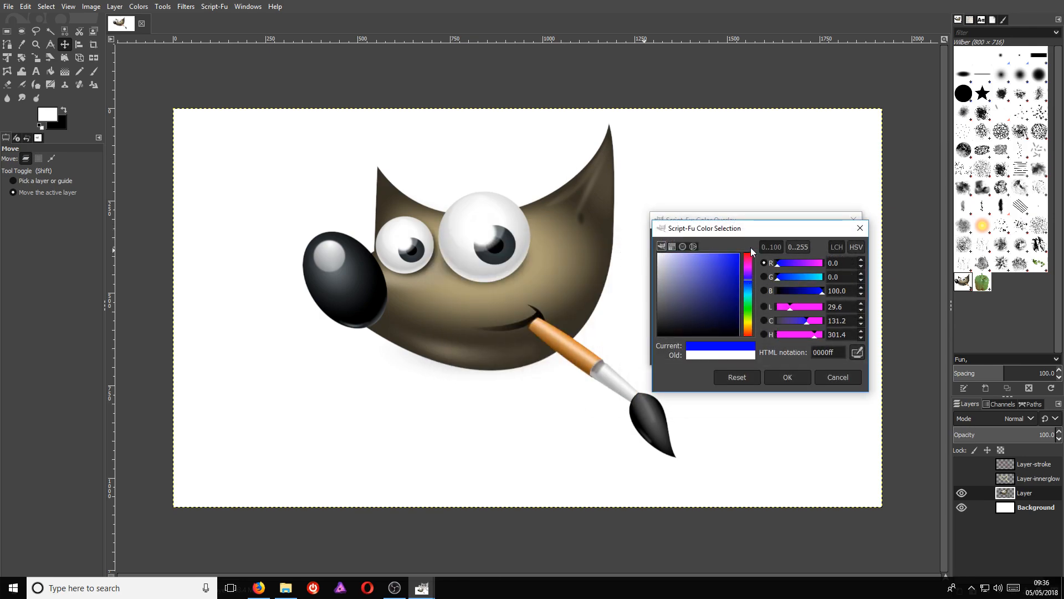
pyautogui.click(790, 377)
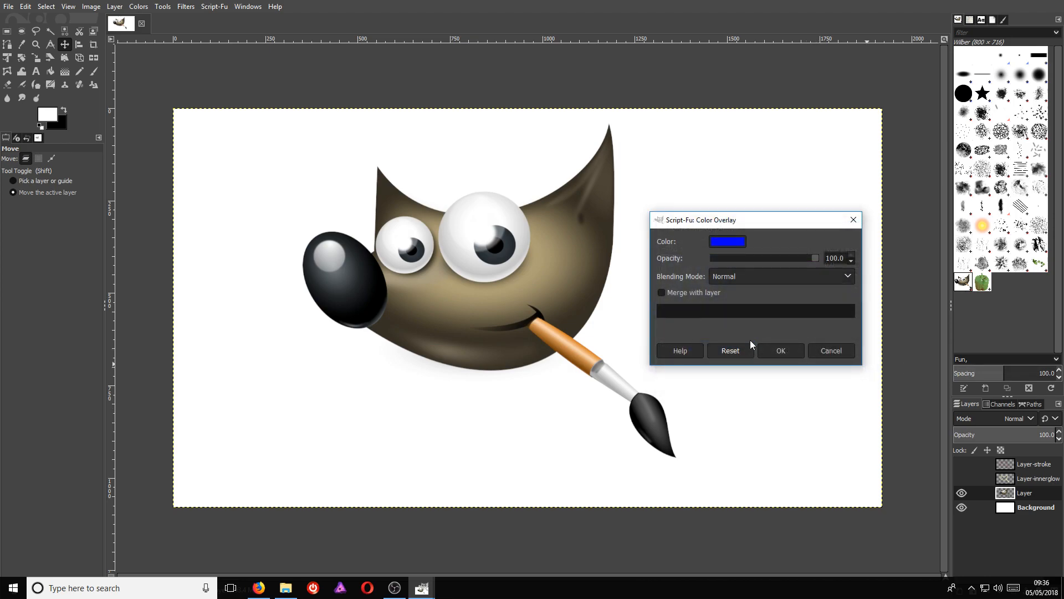
pyautogui.click(790, 350)
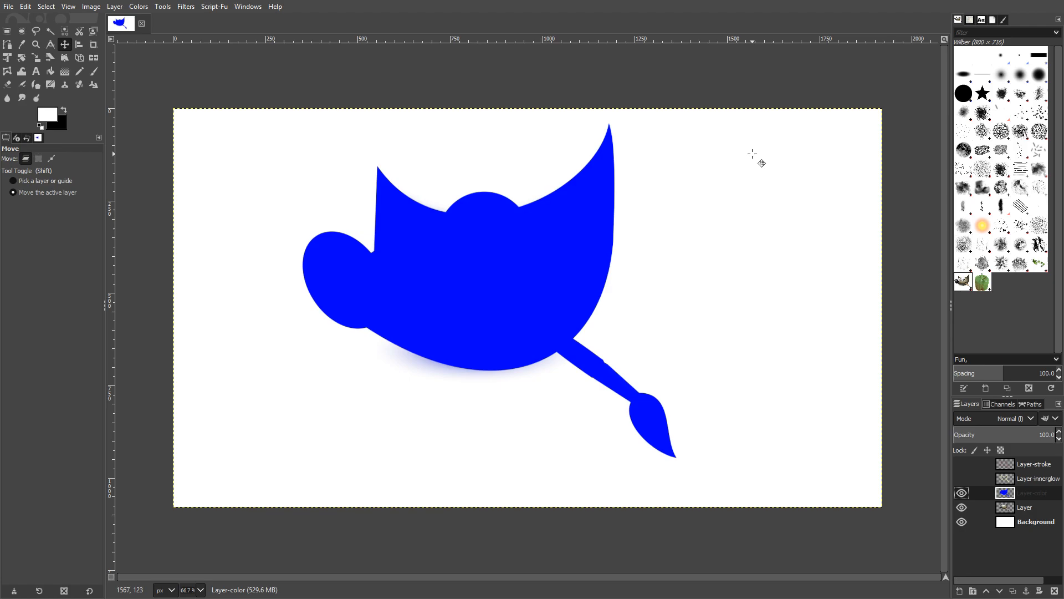
# - Move the Wilber layer about 597 px right and the blue overlay layer left so the two figures sit side by side
pyautogui.click(1035, 515)
pyautogui.click(1034, 507)
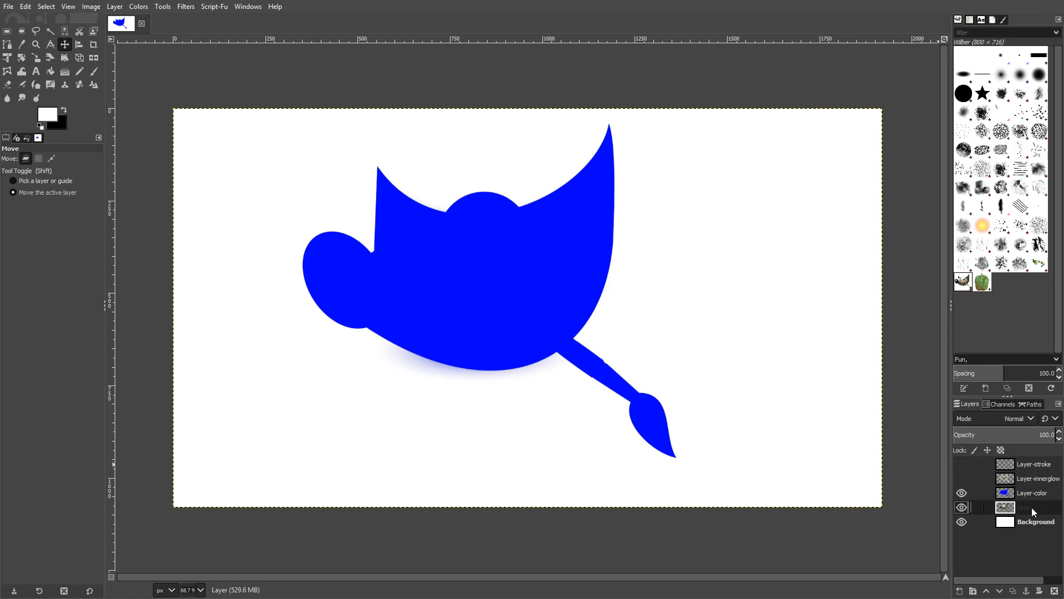
pyautogui.click(568, 287)
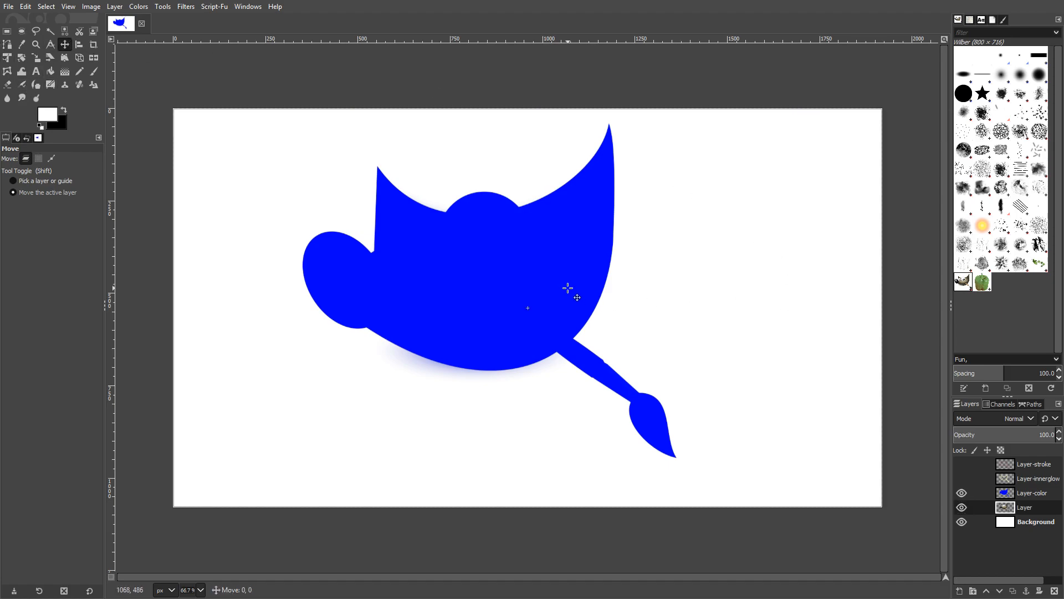
pyautogui.moveTo(568, 287); pyautogui.dragTo(47, 350)
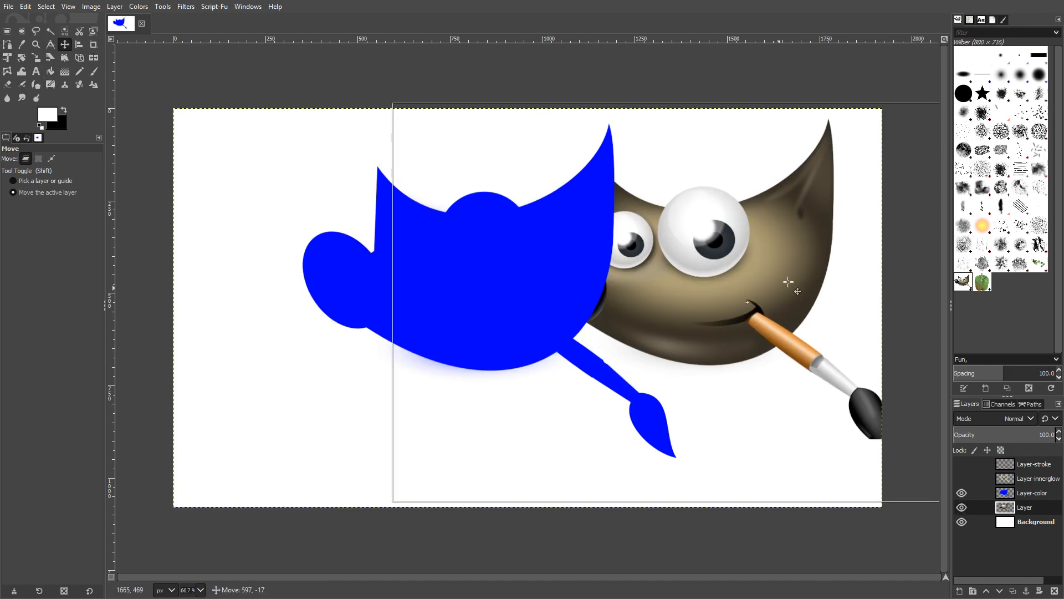
pyautogui.click(1034, 497)
pyautogui.moveTo(513, 257); pyautogui.dragTo(411, 242)
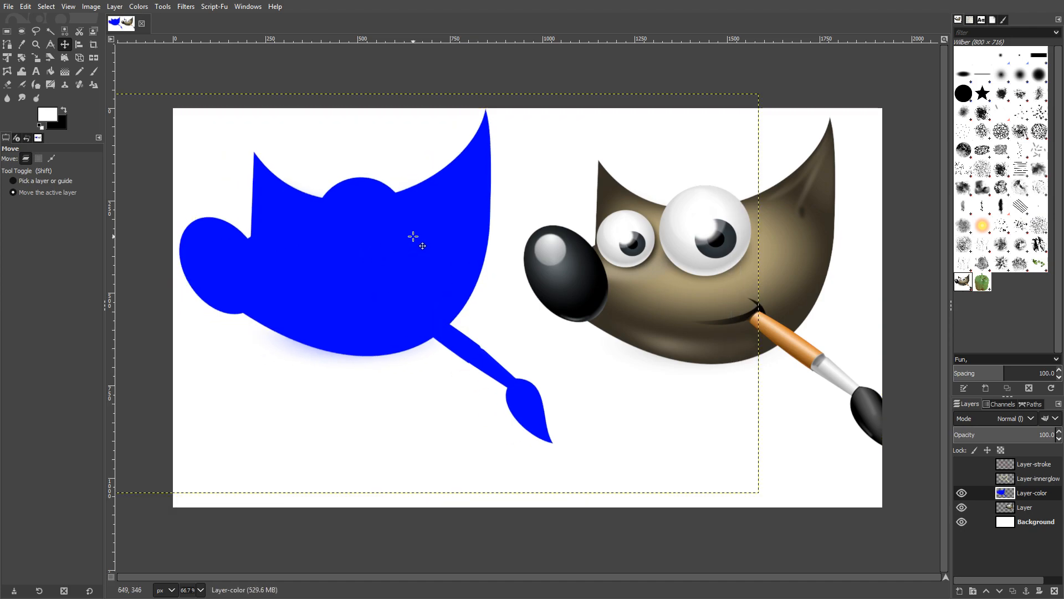